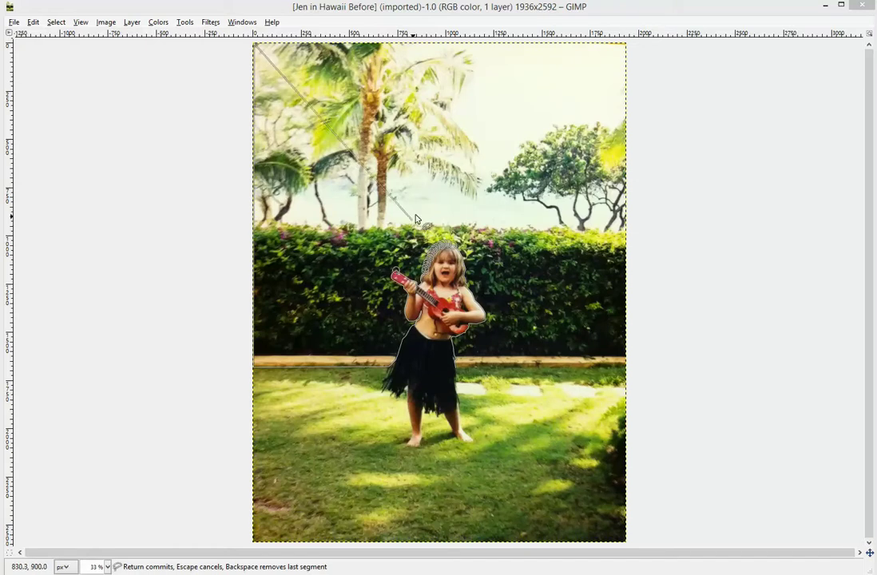
- Trace the outline to the top-right corner and down to the hedge line, then close the background selection
{"action": "left_click", "coordinate": [624, 46]}
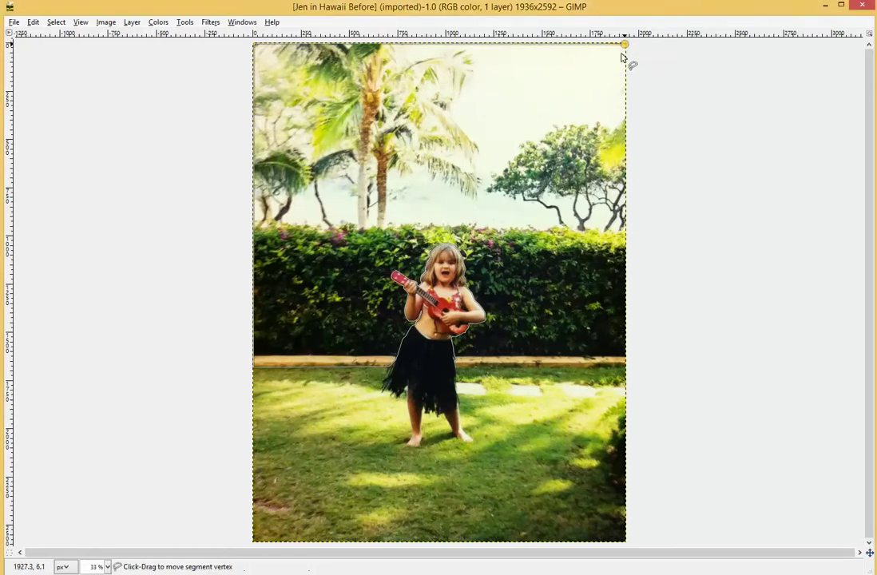
{"action": "left_click", "coordinate": [624, 367]}
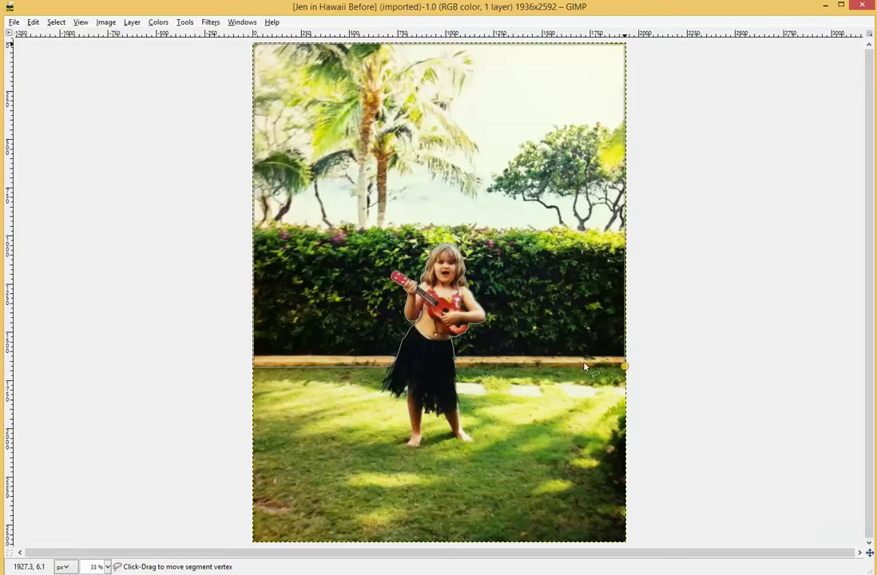
{"action": "left_click", "coordinate": [457, 373]}
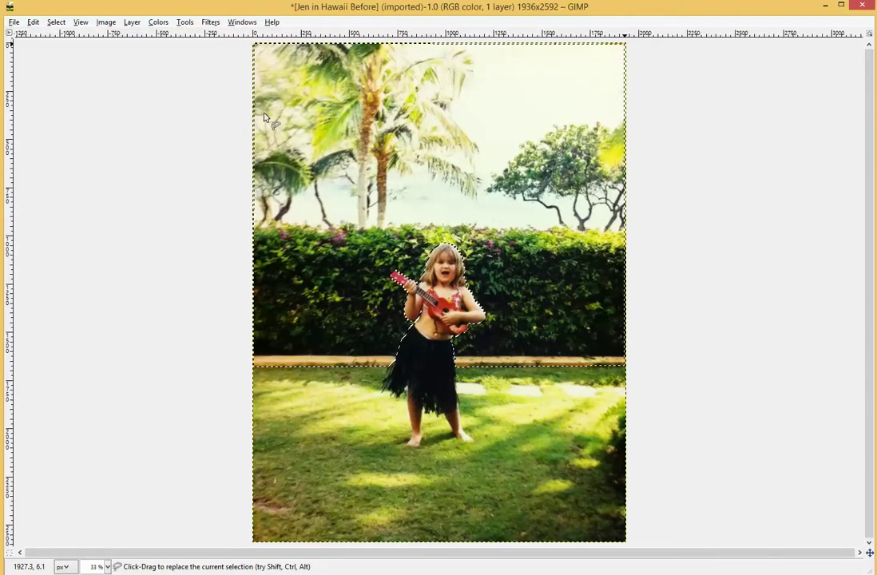
- Open Filters > Blur > Gaussian Blur for the selected background
{"action": "left_click", "coordinate": [209, 22]}
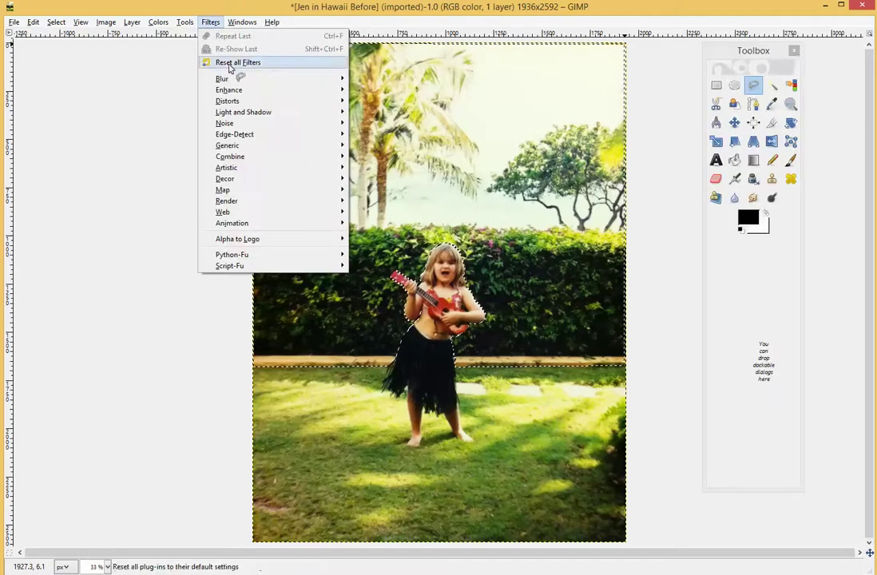
{"action": "mouse_move", "coordinate": [251, 84]}
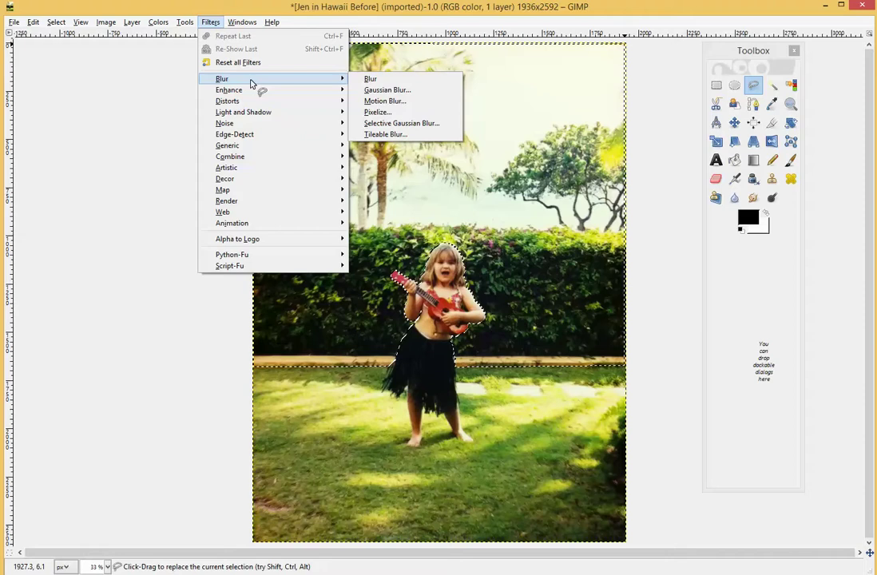
{"action": "left_click", "coordinate": [390, 95]}
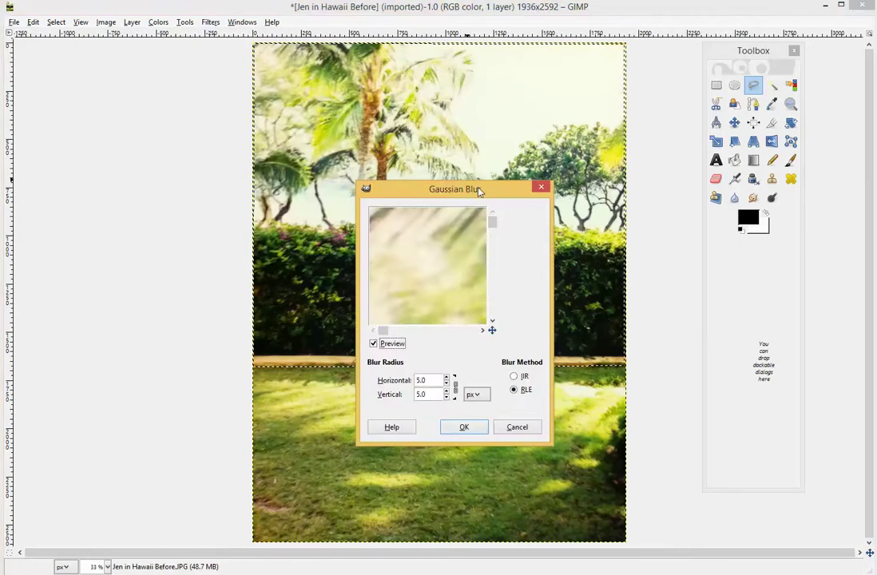
- Move the Gaussian Blur dialog off the girl and scroll its preview to show her hair
{"action": "left_click_drag", "start_coordinate": [480, 191], "coordinate": [244, 182]}
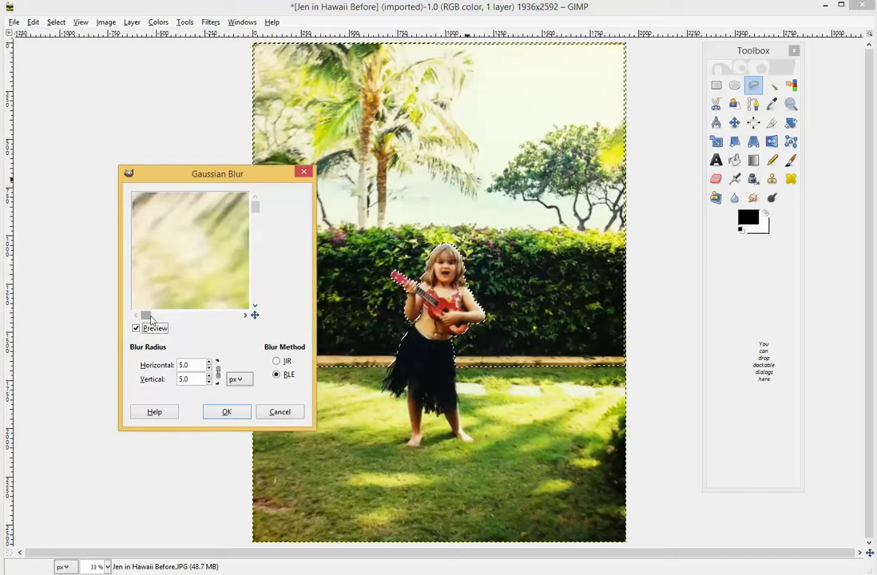
{"action": "left_click_drag", "start_coordinate": [147, 316], "coordinate": [190, 325]}
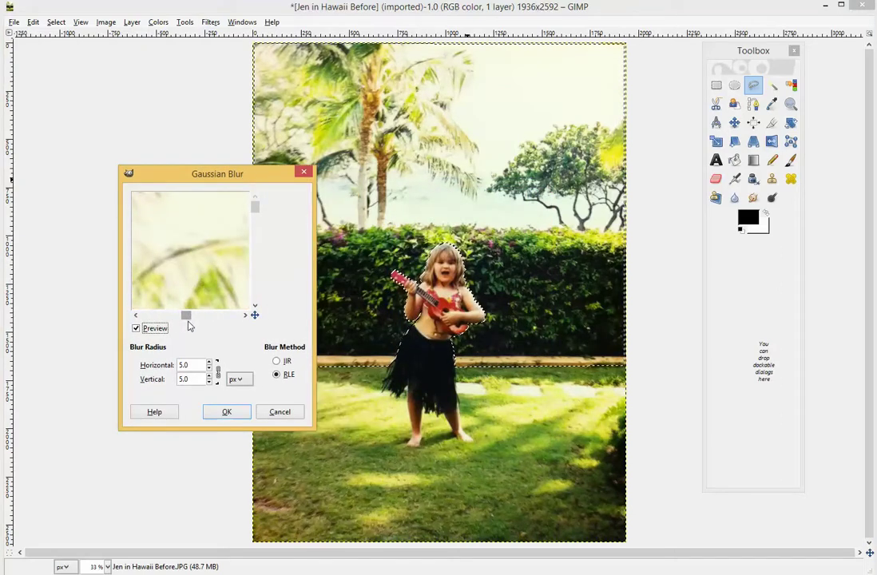
{"action": "left_click_drag", "start_coordinate": [256, 206], "coordinate": [266, 271]}
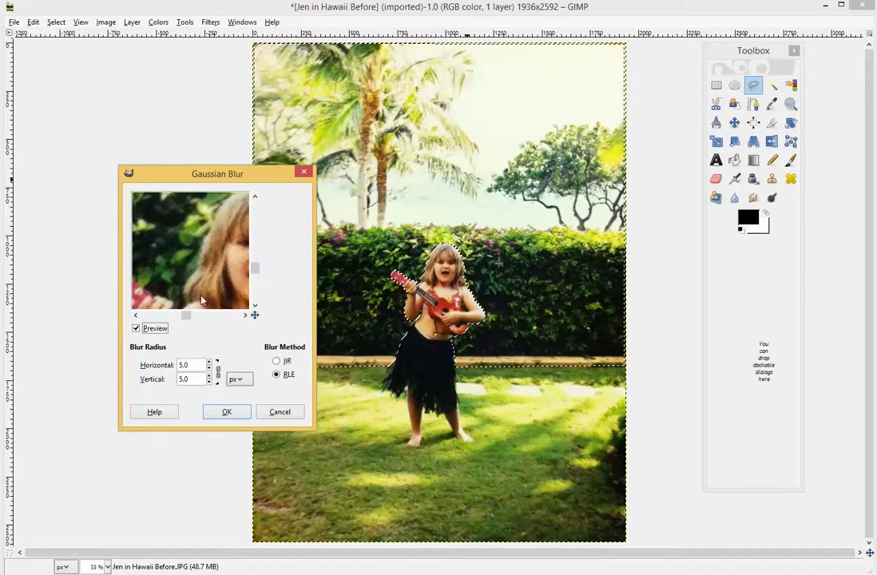
{"action": "mouse_move", "coordinate": [187, 318]}
{"action": "left_mouse_down"}
{"action": "mouse_move", "coordinate": [194, 315]}
{"action": "mouse_move", "coordinate": [186, 319]}
{"action": "left_mouse_up"}
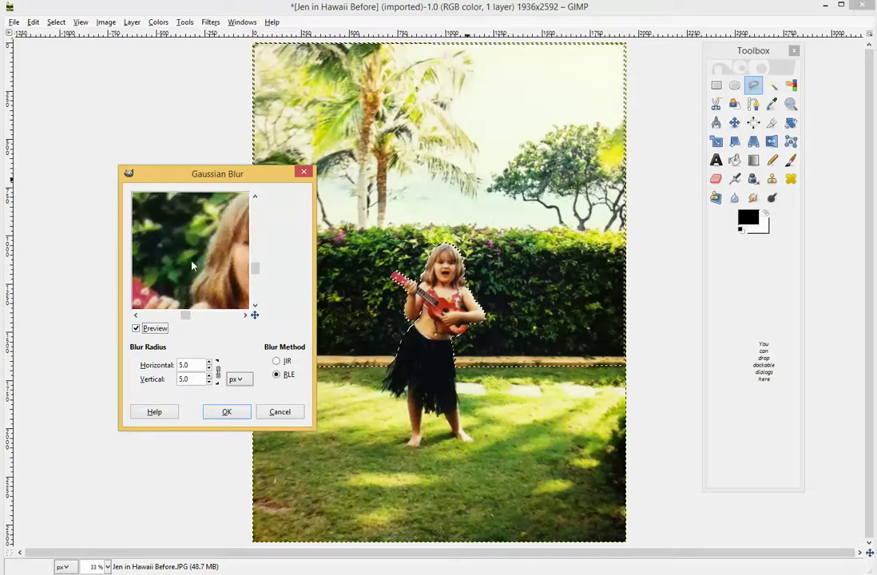
- Raise the chained Gaussian Blur radius well above 5.0 px for a stronger blur
{"action": "left_click", "coordinate": [210, 363]}
{"action": "left_click", "coordinate": [210, 362]}
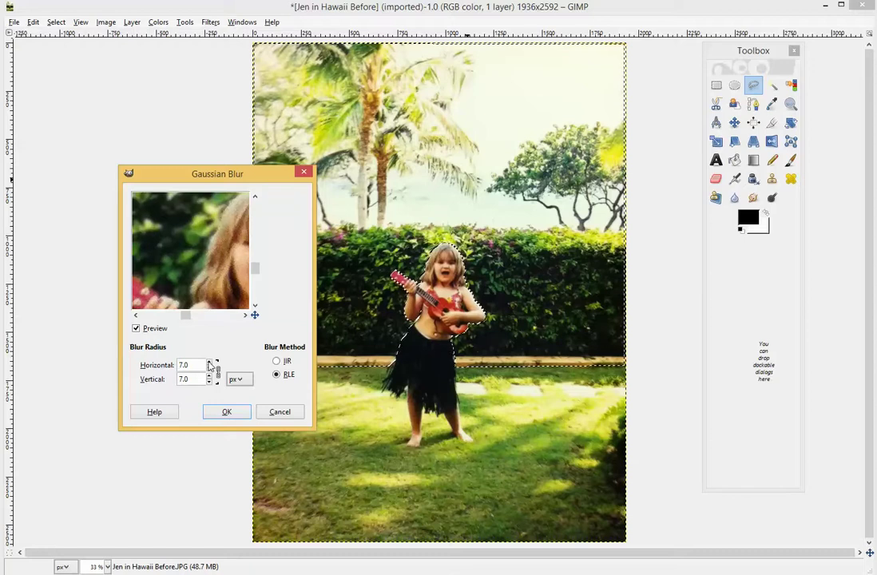
{"action": "left_click", "coordinate": [211, 363]}
{"action": "left_click", "coordinate": [210, 363]}
{"action": "left_click", "coordinate": [210, 363]}
{"action": "left_click", "coordinate": [211, 363]}
{"action": "left_click", "coordinate": [210, 363]}
{"action": "left_click", "coordinate": [210, 362]}
{"action": "left_click", "coordinate": [210, 363]}
{"action": "left_click", "coordinate": [210, 363]}
{"action": "double_click", "coordinate": [210, 364]}
{"action": "double_click", "coordinate": [210, 364]}
{"action": "left_click", "coordinate": [210, 364]}
{"action": "double_click", "coordinate": [210, 363]}
{"action": "double_click", "coordinate": [211, 365]}
{"action": "left_click", "coordinate": [210, 364]}
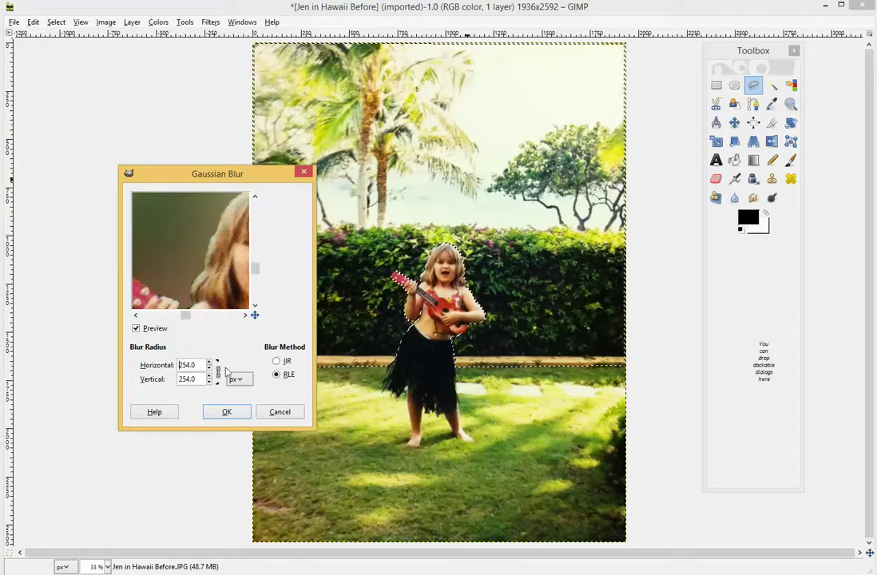
- Settle the horizontal and vertical blur radius at 25.0 px
{"action": "scroll", "coordinate": [210, 374], "scroll_direction": "down", "scroll_amount": 3}
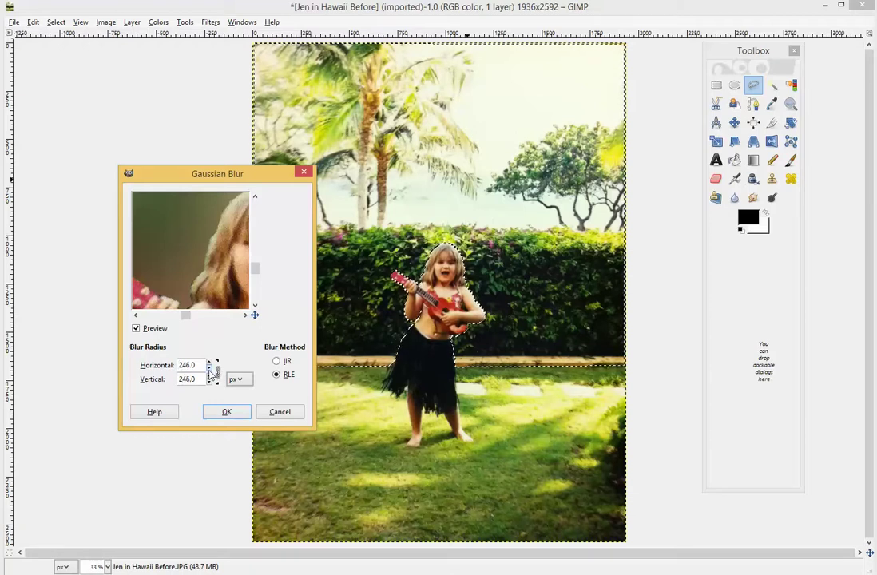
{"action": "scroll", "coordinate": [211, 373], "scroll_direction": "down", "scroll_amount": 20}
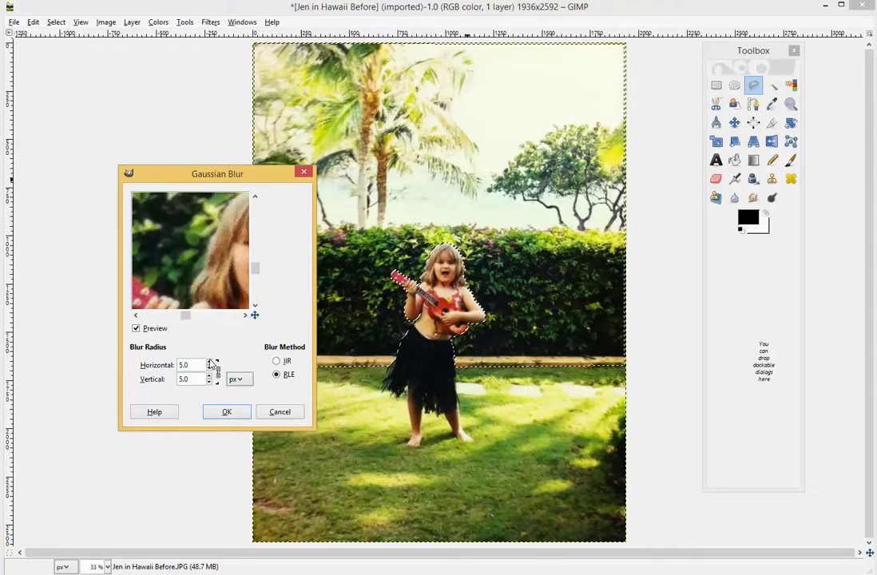
{"action": "scroll", "coordinate": [212, 364], "scroll_direction": "up", "scroll_amount": 1}
{"action": "scroll", "coordinate": [212, 364], "scroll_direction": "up", "scroll_amount": 4}
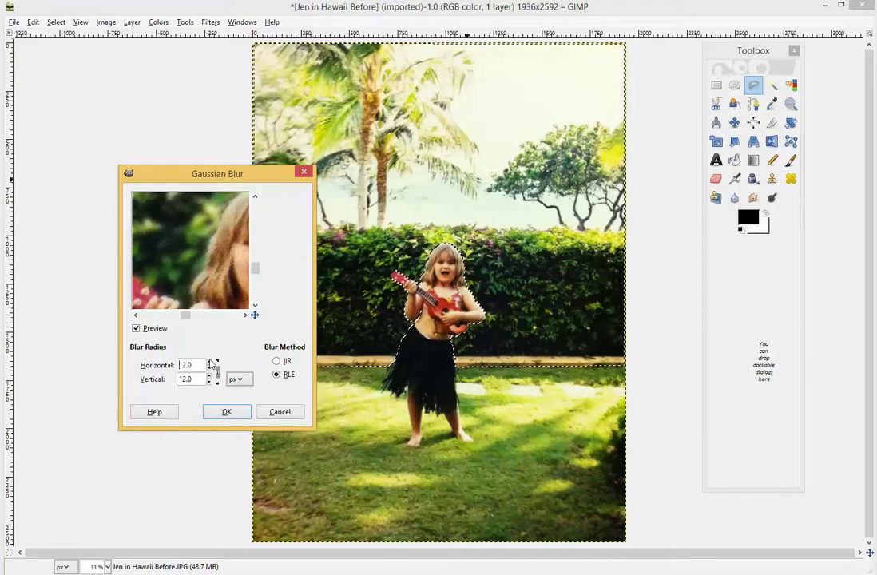
{"action": "scroll", "coordinate": [212, 364], "scroll_direction": "up", "scroll_amount": 6}
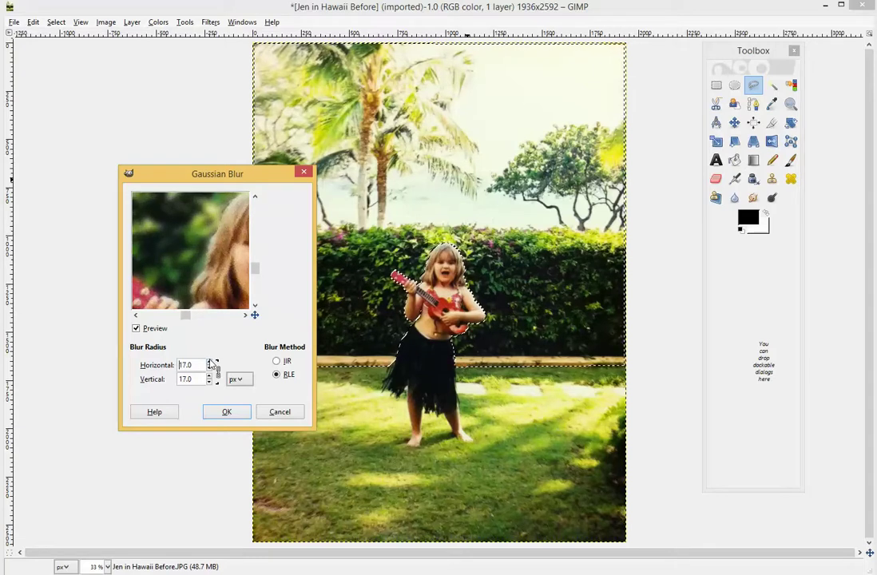
{"action": "scroll", "coordinate": [212, 365], "scroll_direction": "up", "scroll_amount": 4}
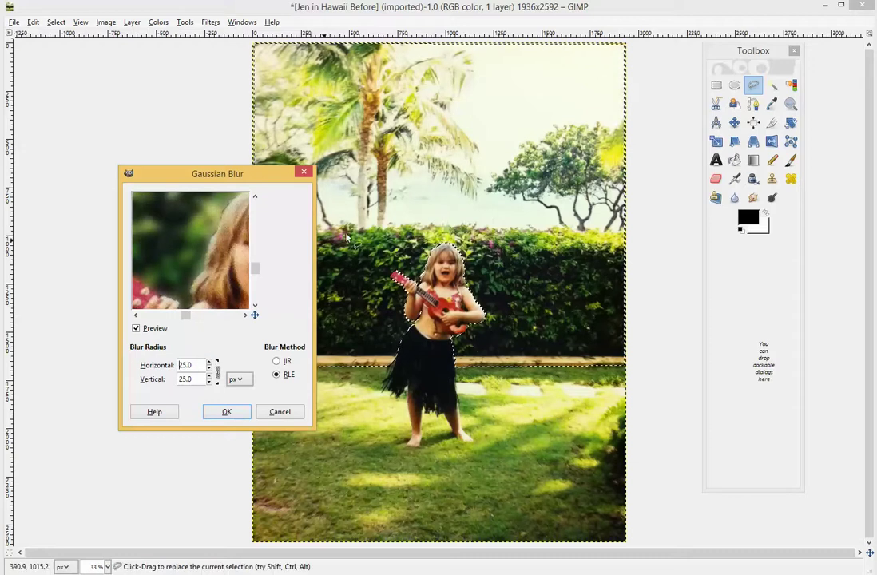
- Apply the 25.0 px Gaussian Blur to the selected trees and hedge
{"action": "left_click", "coordinate": [229, 417]}
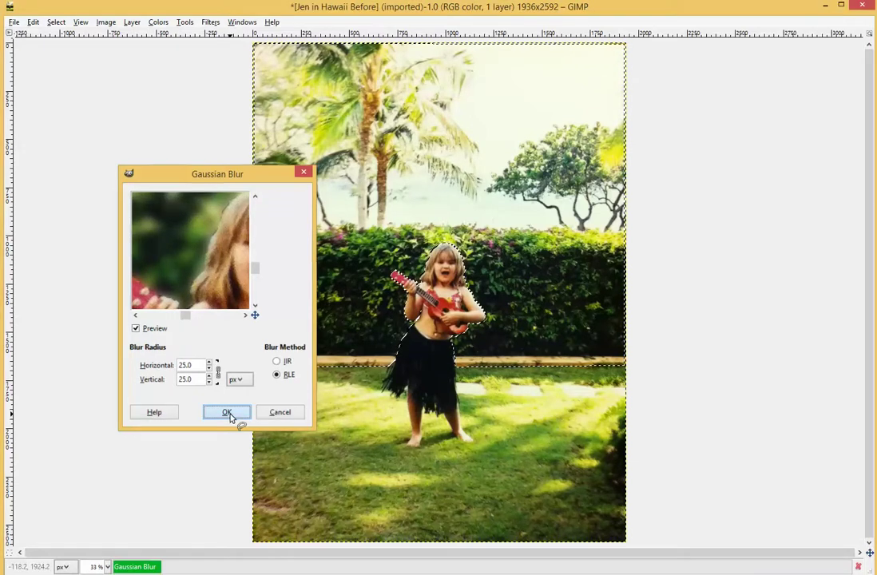